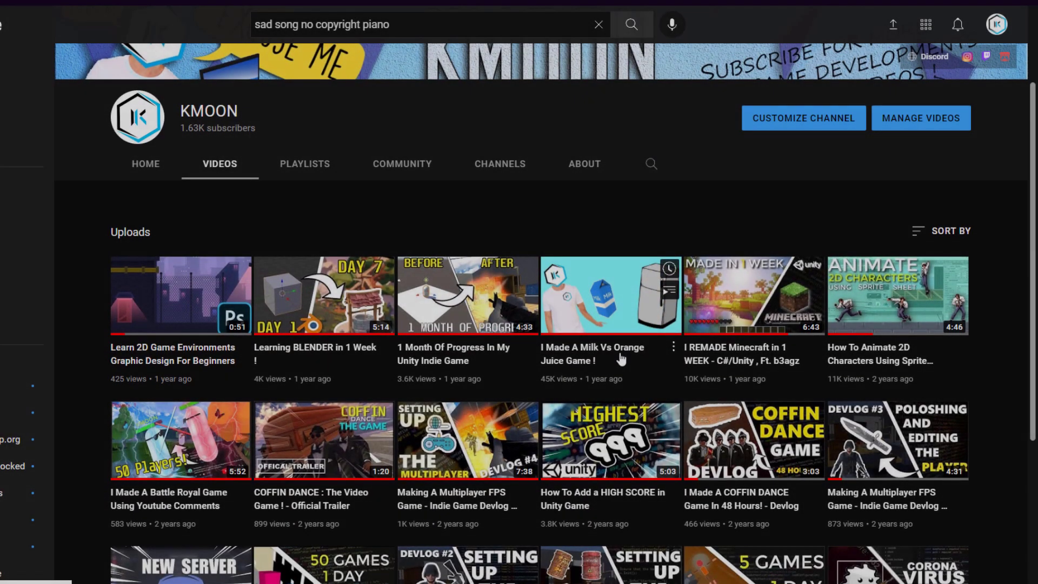
Scroll through the Unity download page to review it
scroll(620, 358, down, 3)
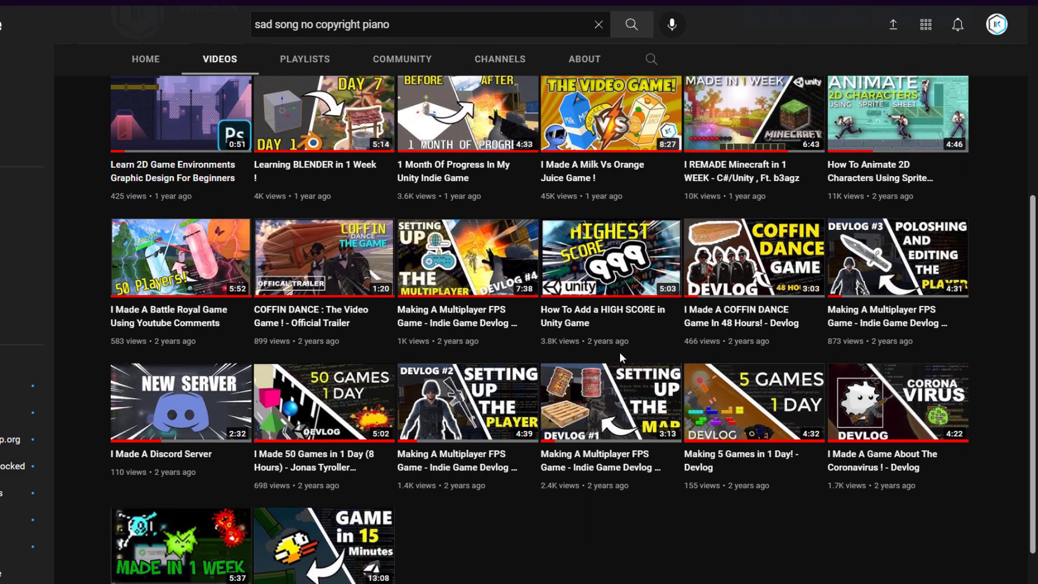
scroll(619, 354, down, 1)
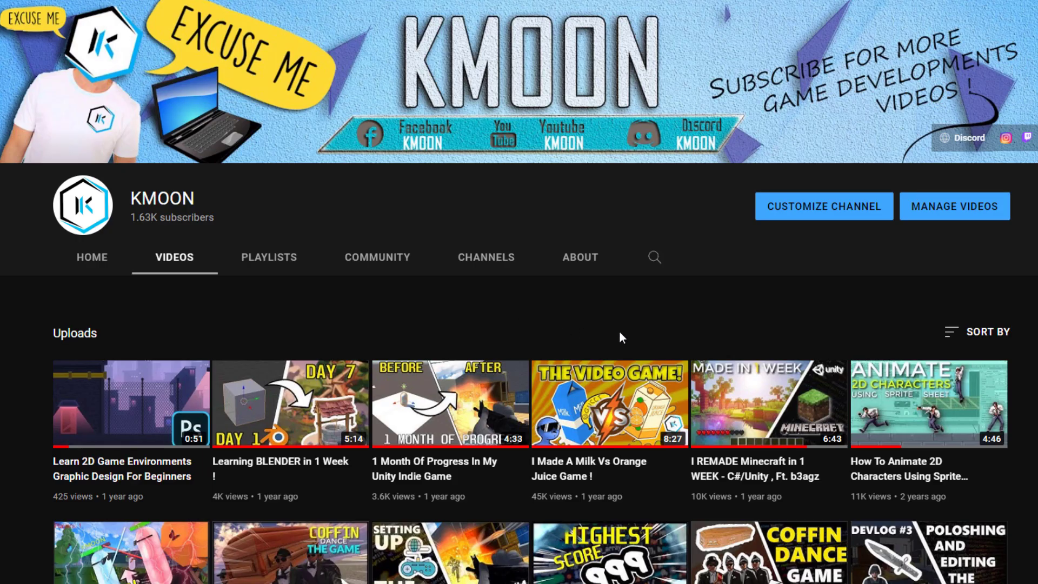
scroll(619, 337, down, 1)
scroll(620, 339, down, 1)
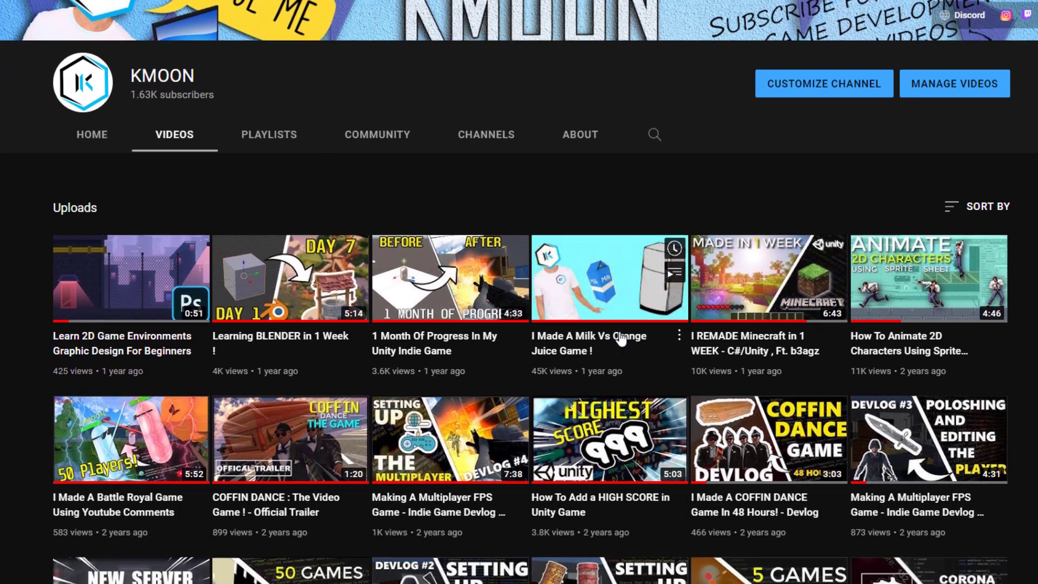
scroll(620, 339, down, 4)
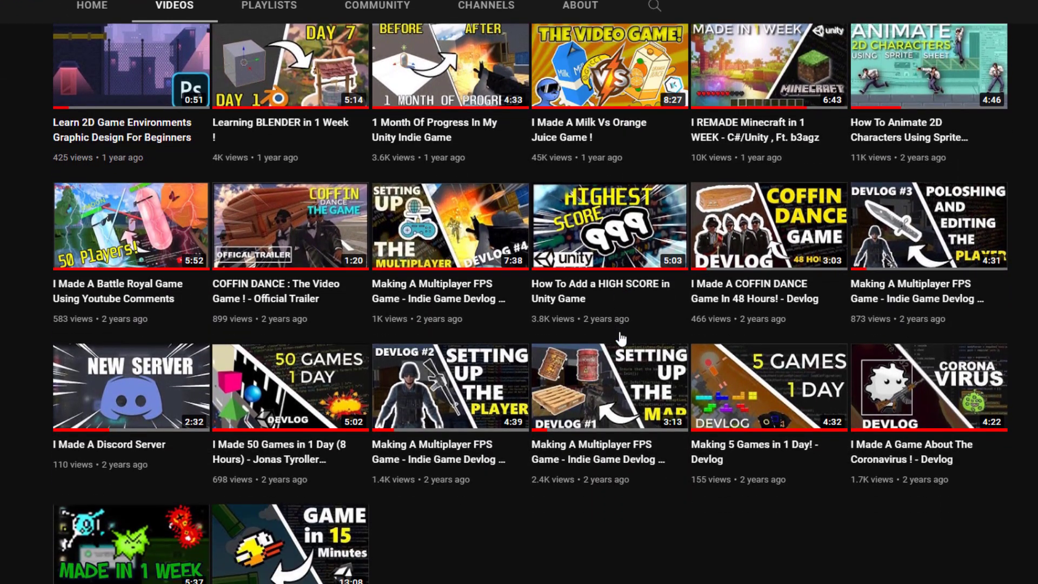
scroll(620, 339, down, 1)
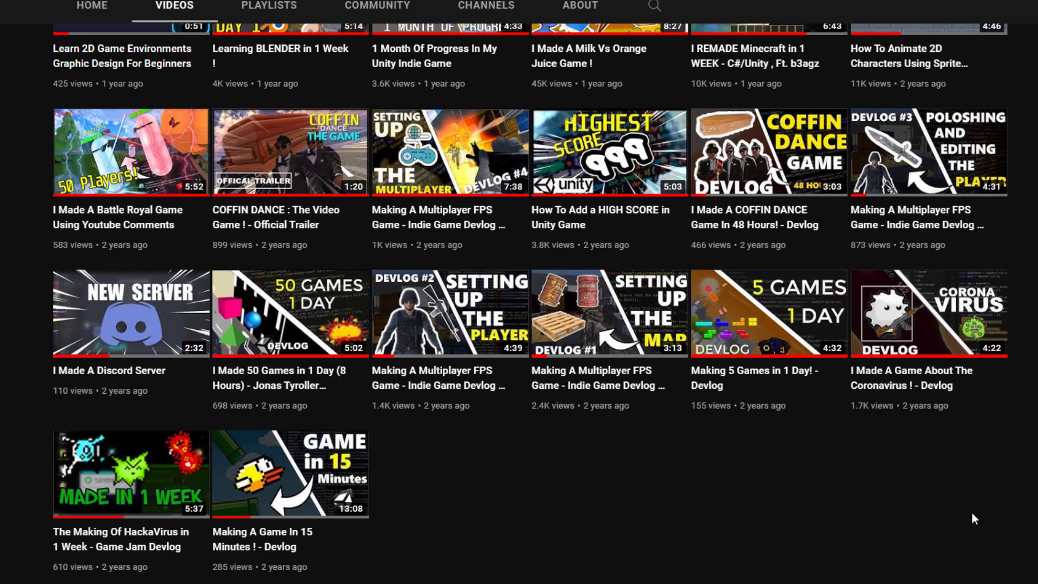
scroll(867, 523, up, 7)
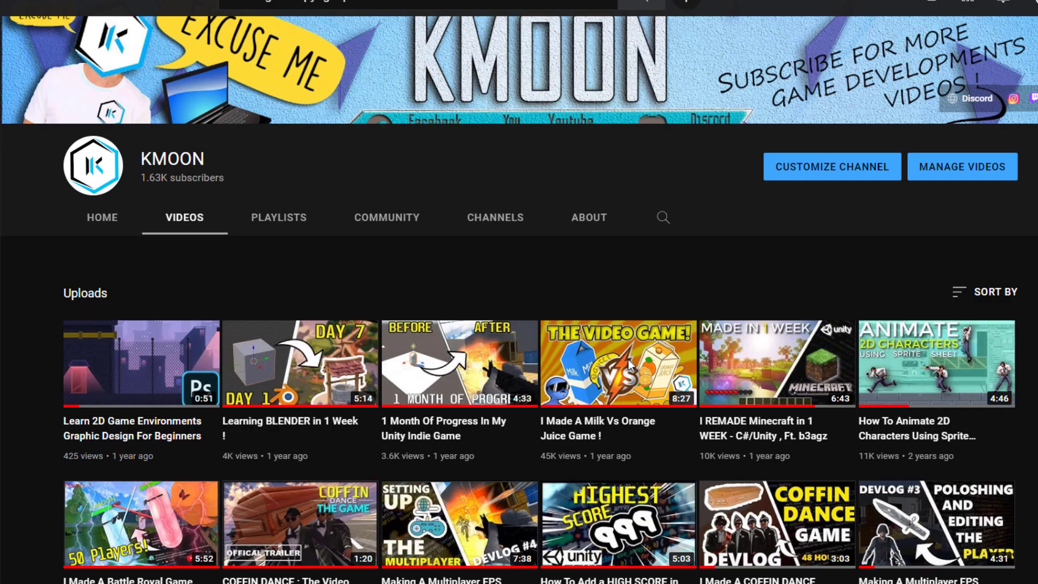
scroll(628, 359, down, 5)
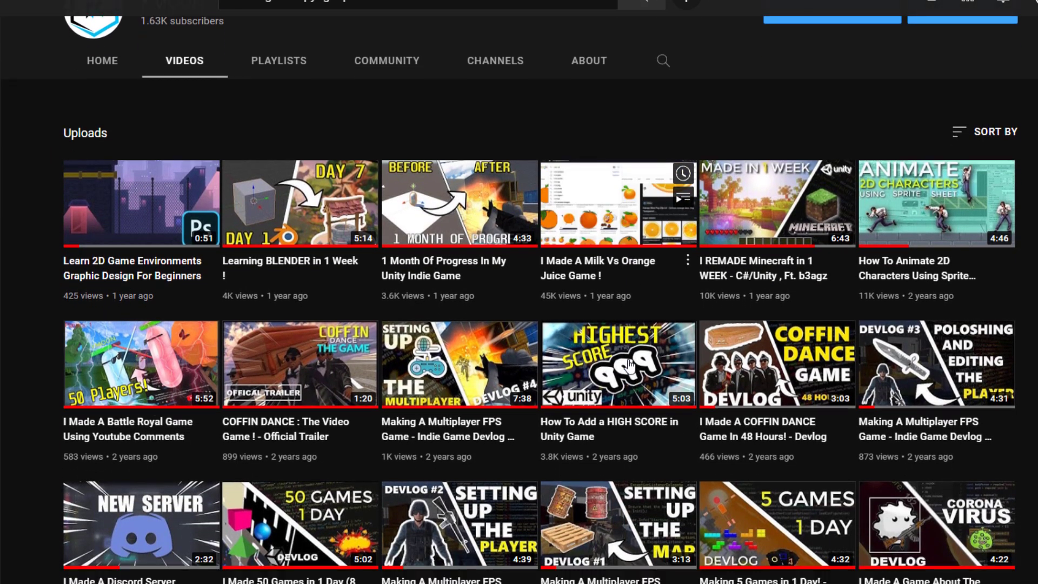
scroll(628, 362, down, 1)
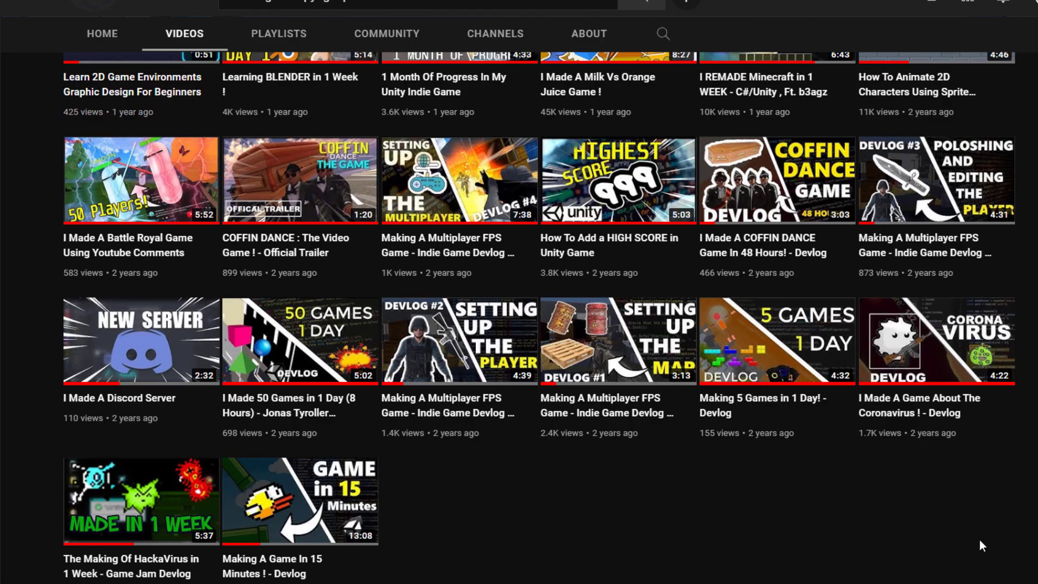
scroll(627, 359, up, 7)
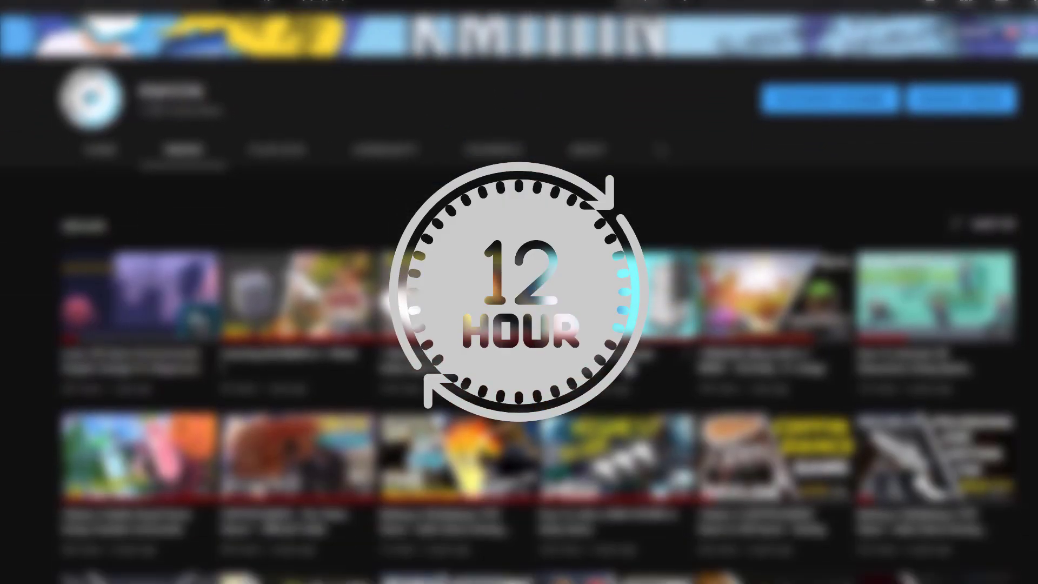
scroll(518, 325, down, 4)
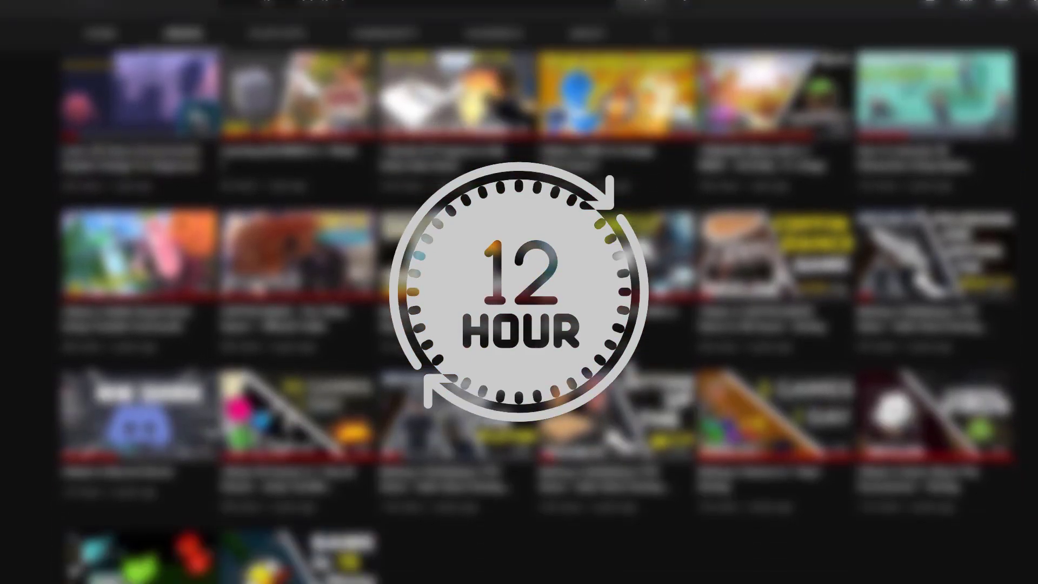
scroll(519, 324, down, 2)
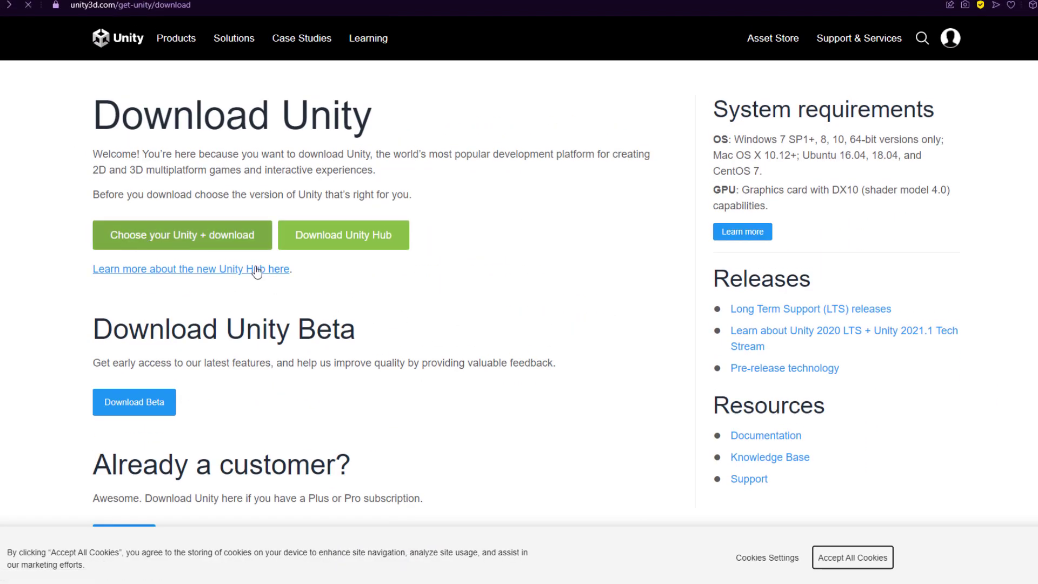
Open the Unity plans and pricing page and view the plans for individuals
click(227, 236)
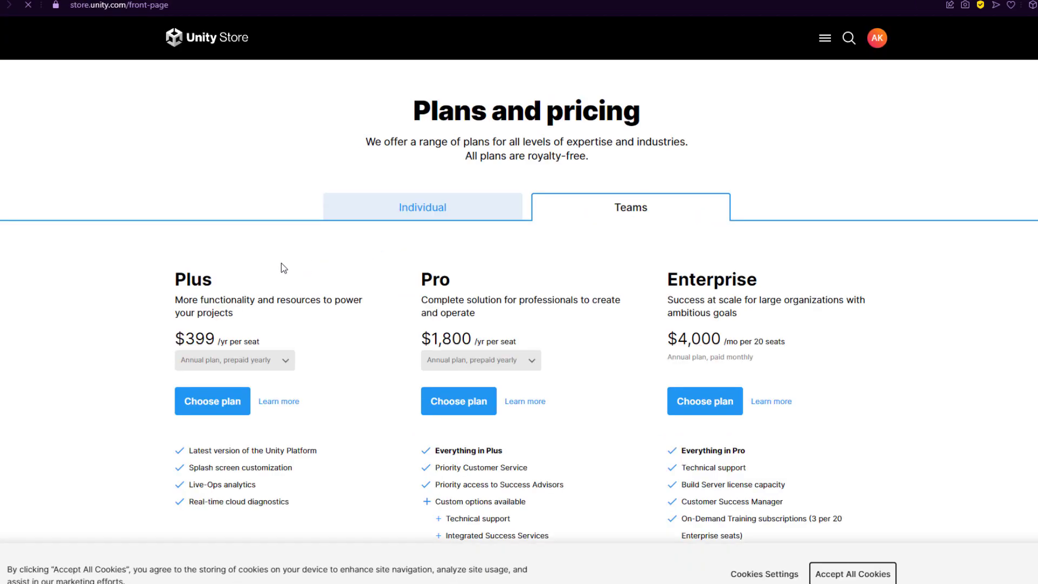
click(411, 210)
In the Unity editor, clear the scene selection and select Main Camera in the Hierarchy
scroll(379, 346, down, 1)
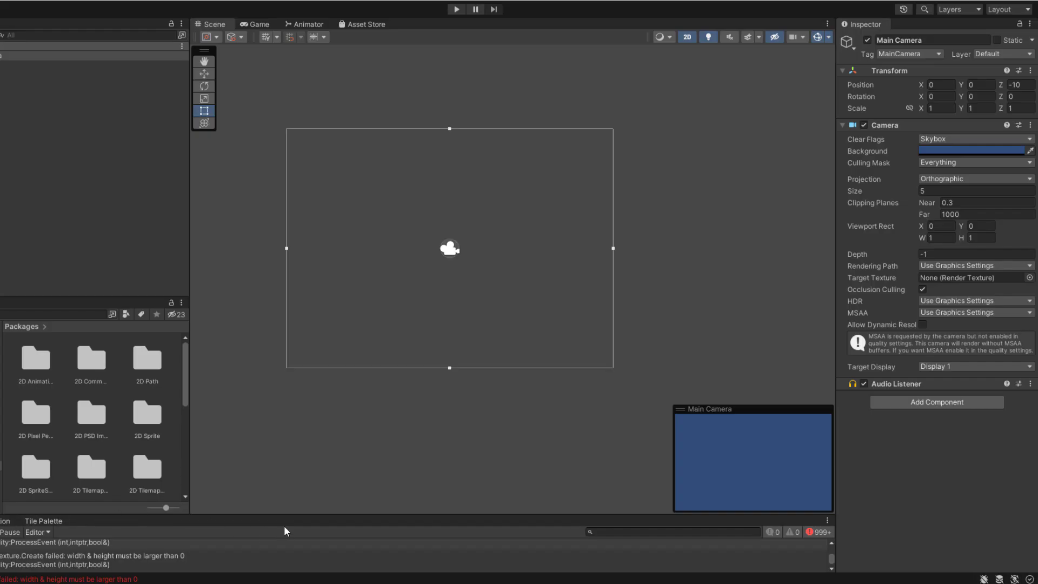
click(785, 227)
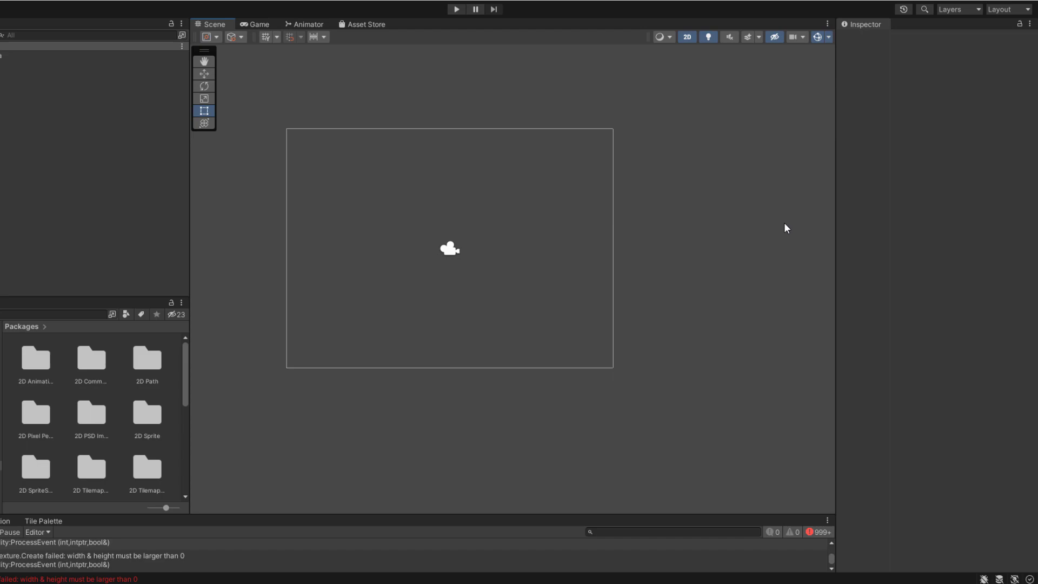
scroll(487, 264, up, 3)
scroll(378, 270, down, 1)
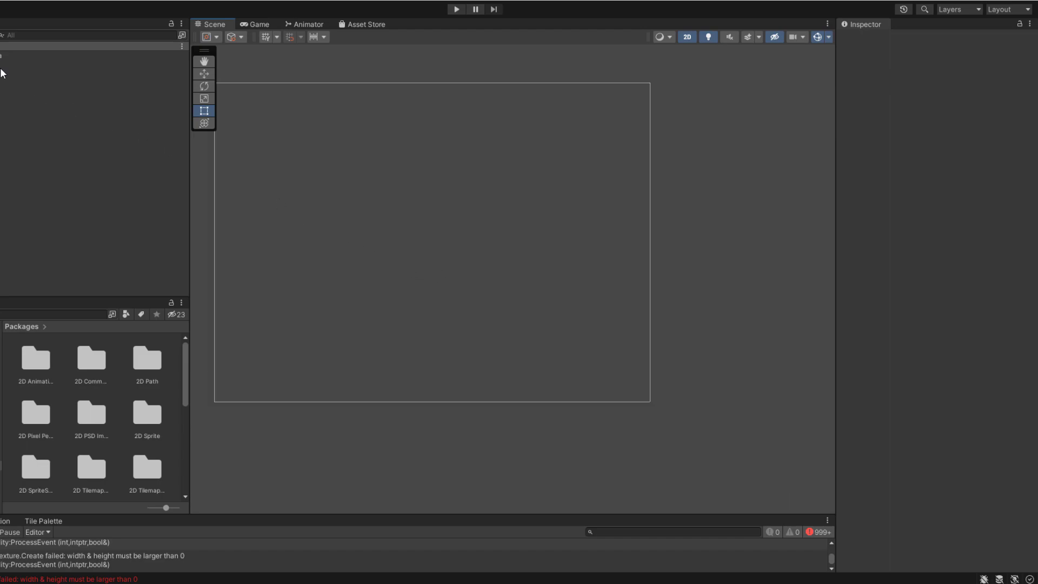
click(76, 56)
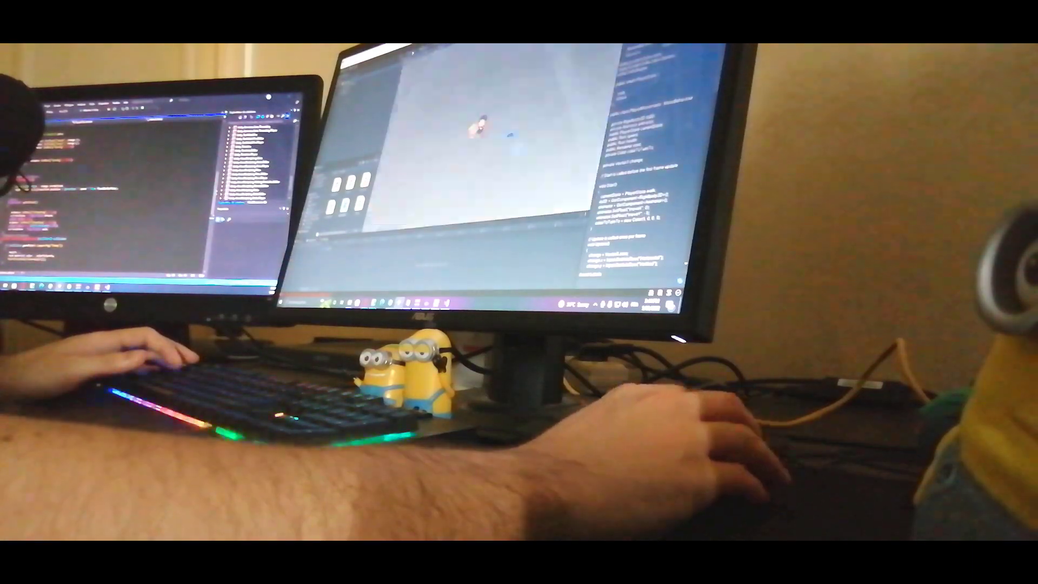
scroll(487, 140, up, 3)
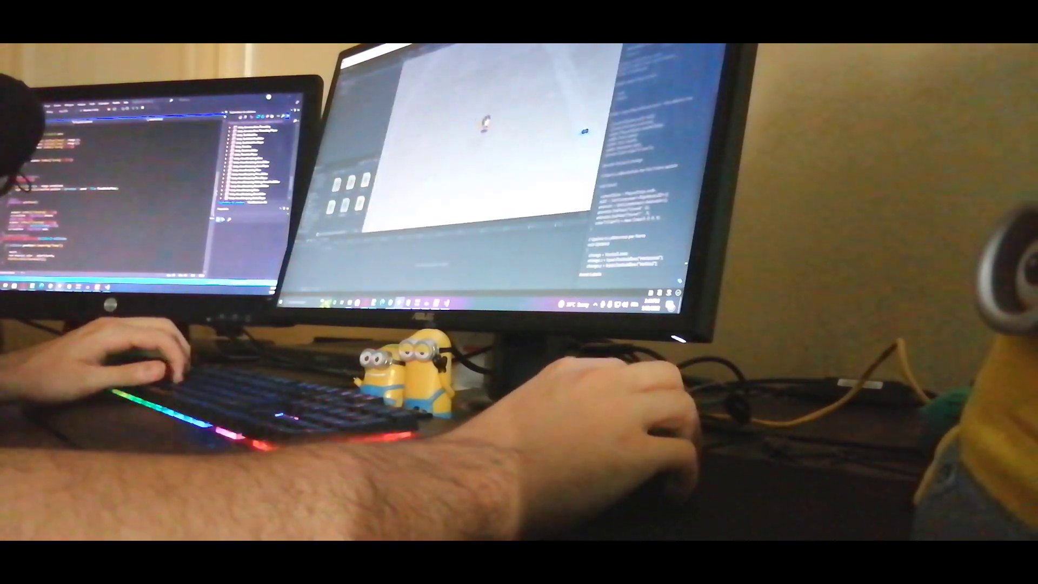
scroll(487, 140, down, 3)
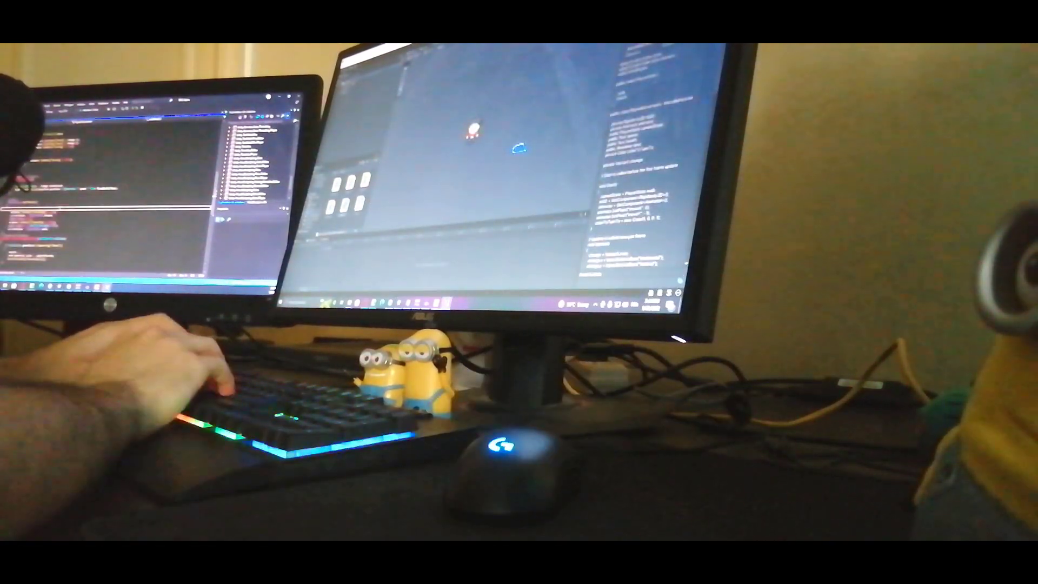
key(Return)
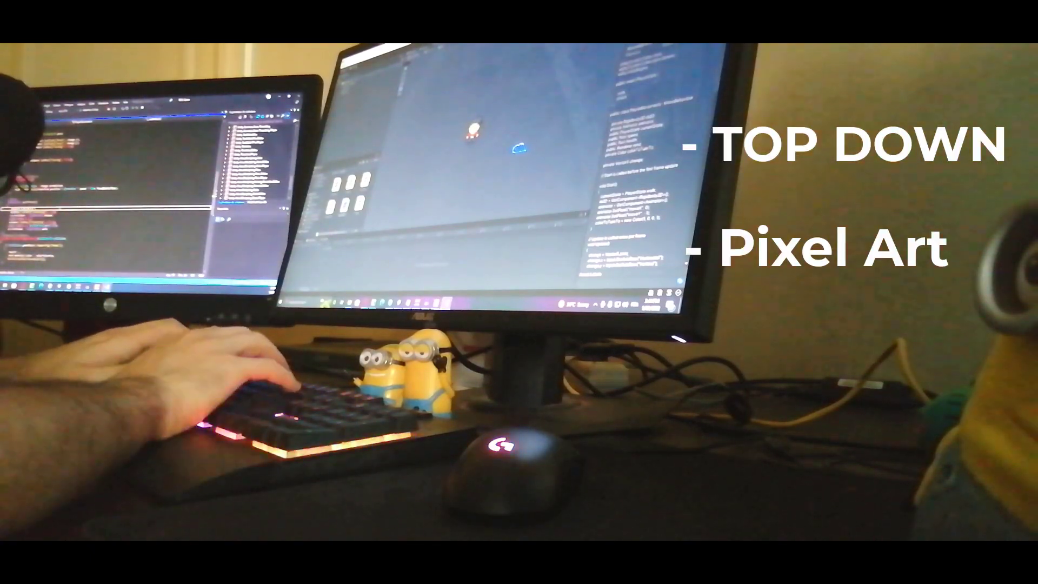
key(Return)
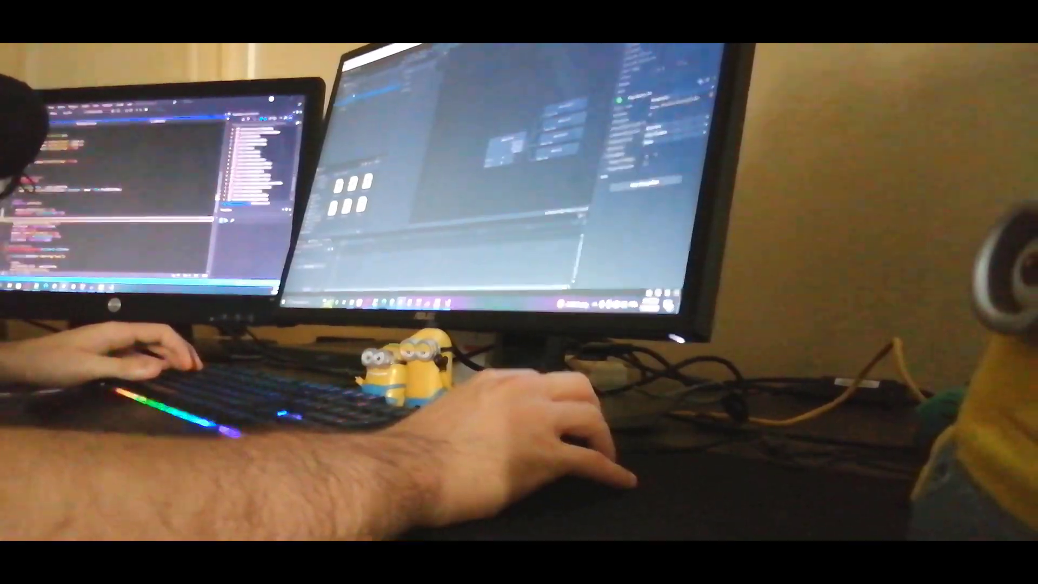
click(505, 145)
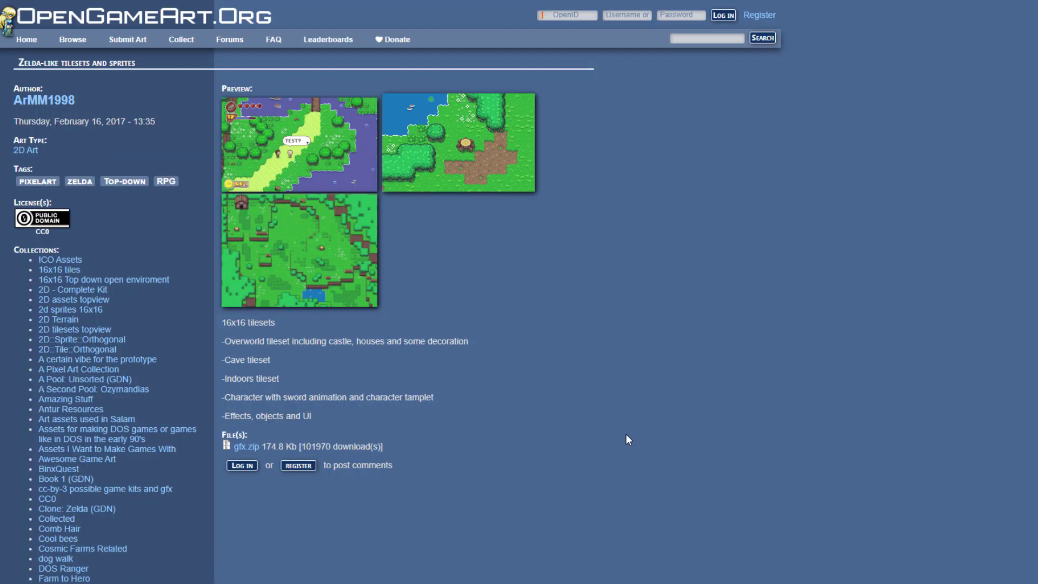
Enlarge the tileset pack's third preview image full-screen and step to the next image
scroll(625, 434, down, 1)
scroll(590, 419, down, 3)
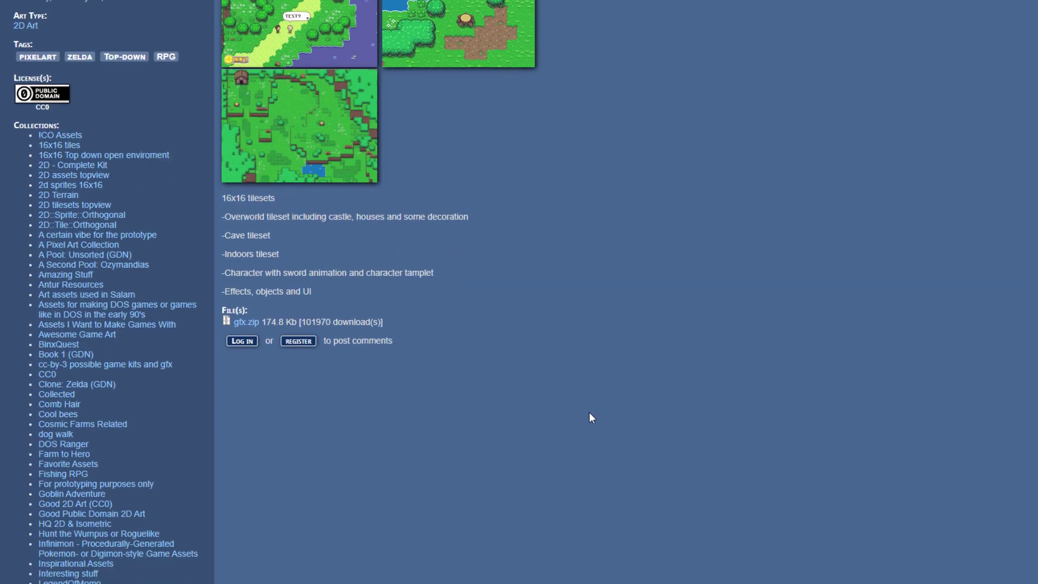
scroll(587, 419, up, 4)
click(296, 208)
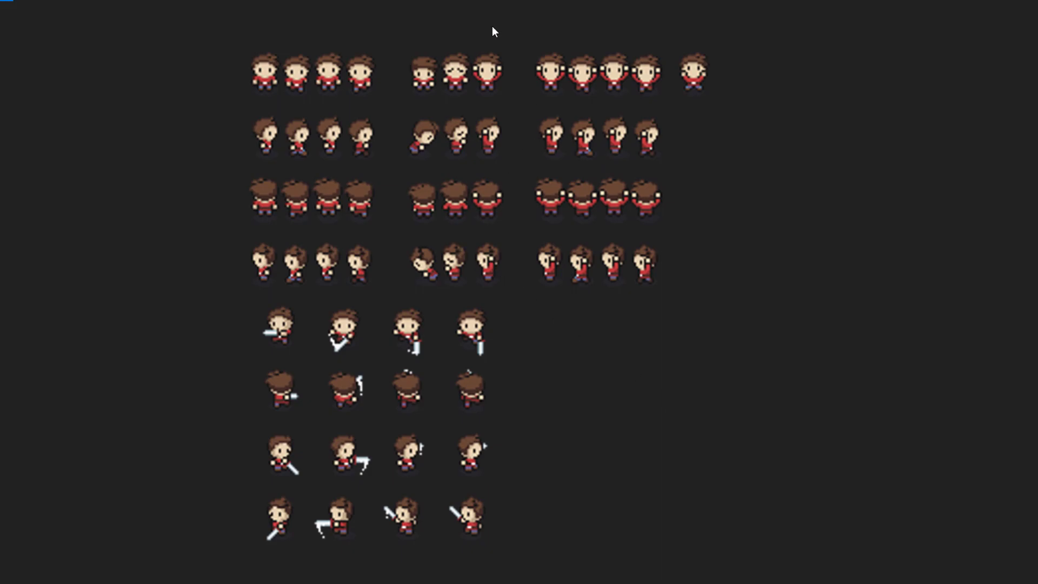
key(Right)
ctrl+scroll(686, 420, up, 3)
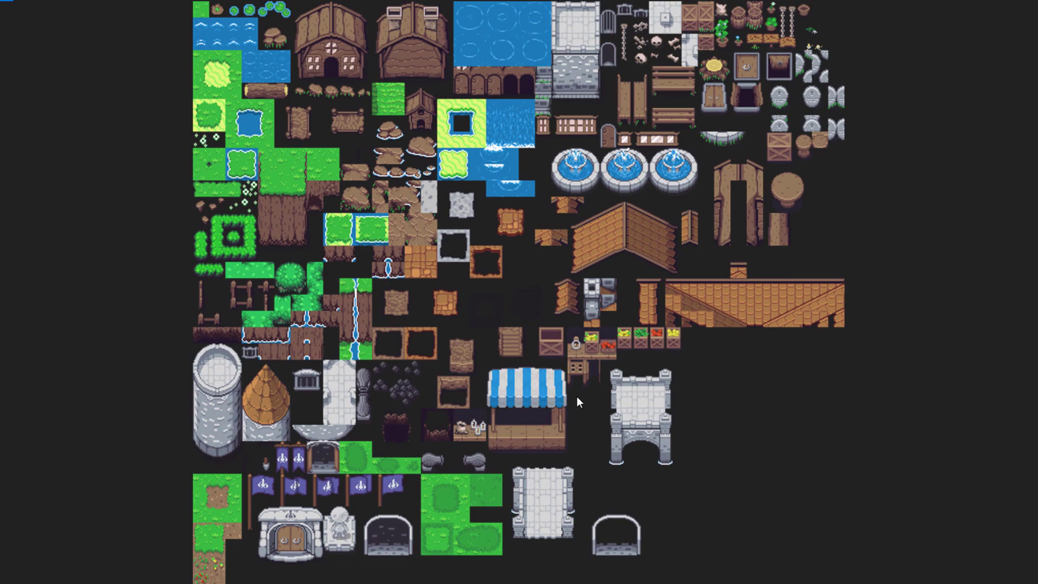
ctrl+scroll(576, 397, down, 3)
In character.psd, paint single grey pixels into the hero's hair
key(alt+Tab)
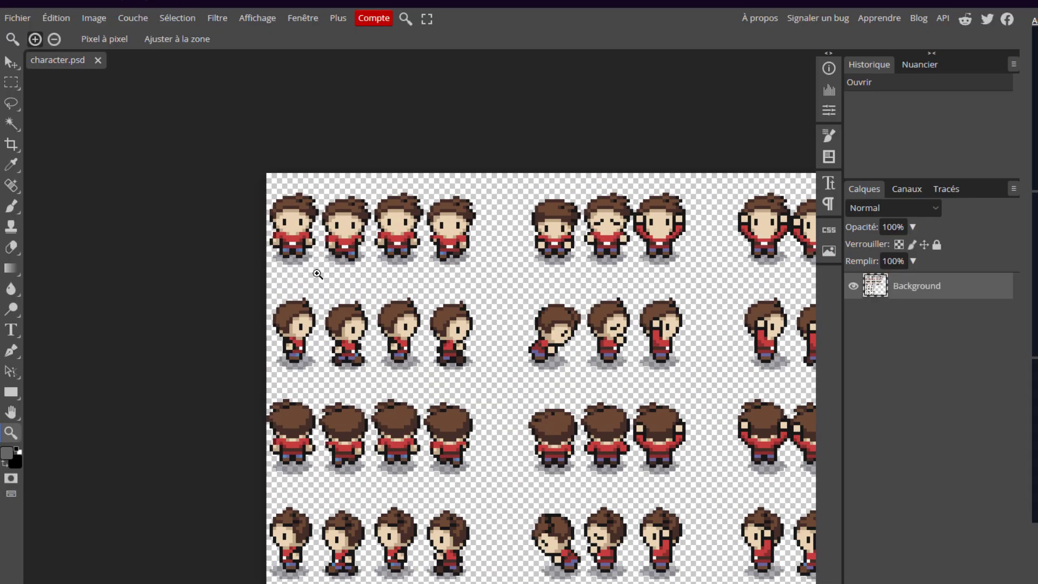
ctrl+scroll(351, 324, up, 5)
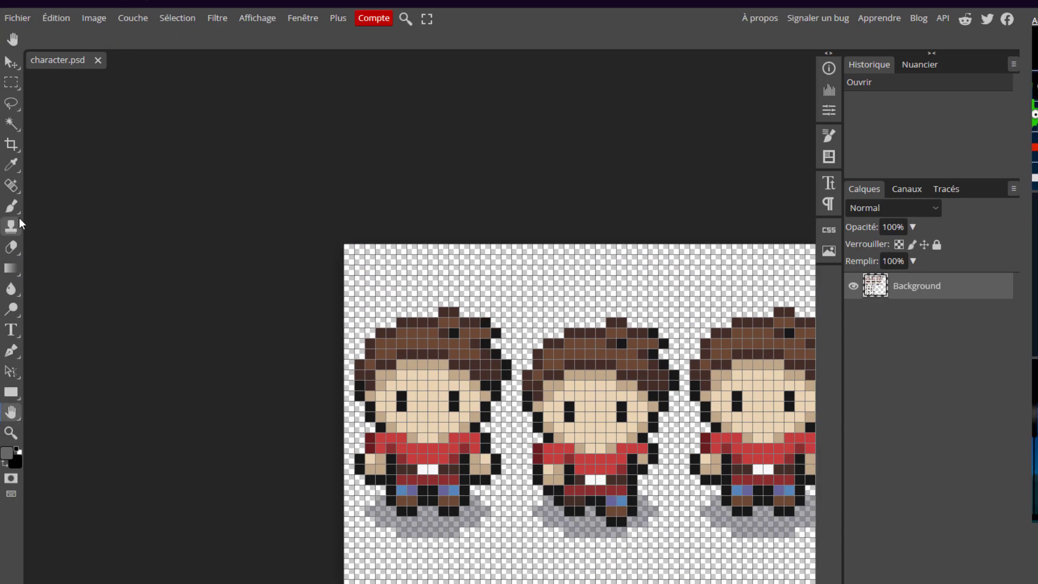
click(12, 206)
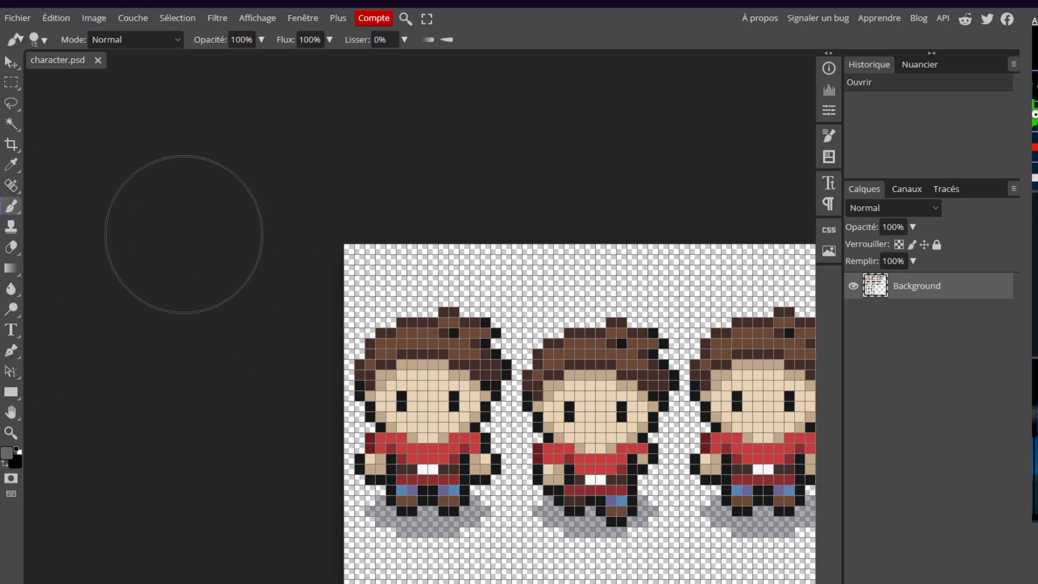
click(44, 40)
click(175, 154)
click(419, 338)
click(408, 338)
click(486, 320)
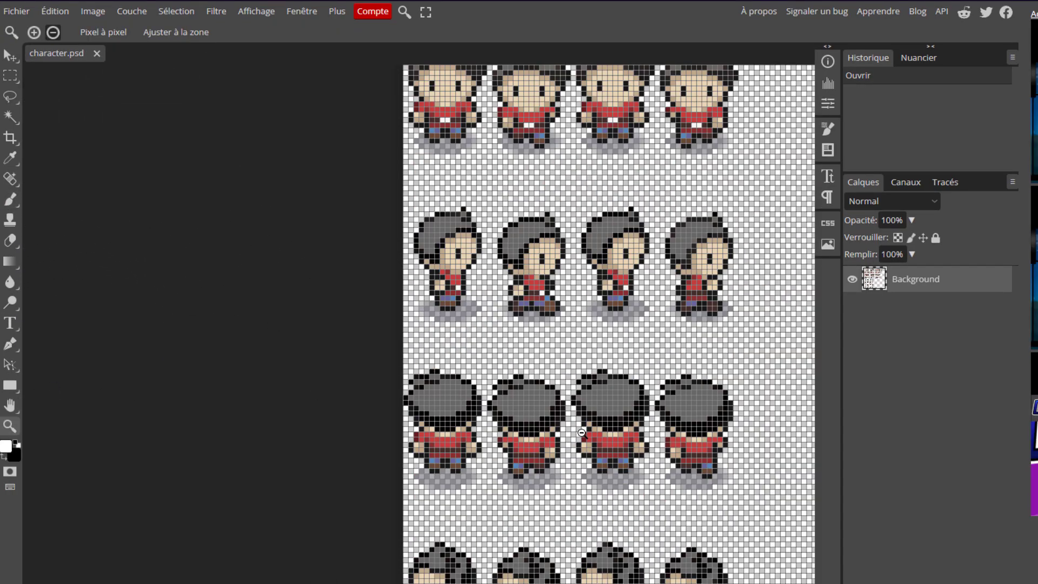
Zoom in on the sprite pixels and switch to the FruitSeller.psd document
scroll(250, 353, down, 1)
click(614, 313)
click(482, 395)
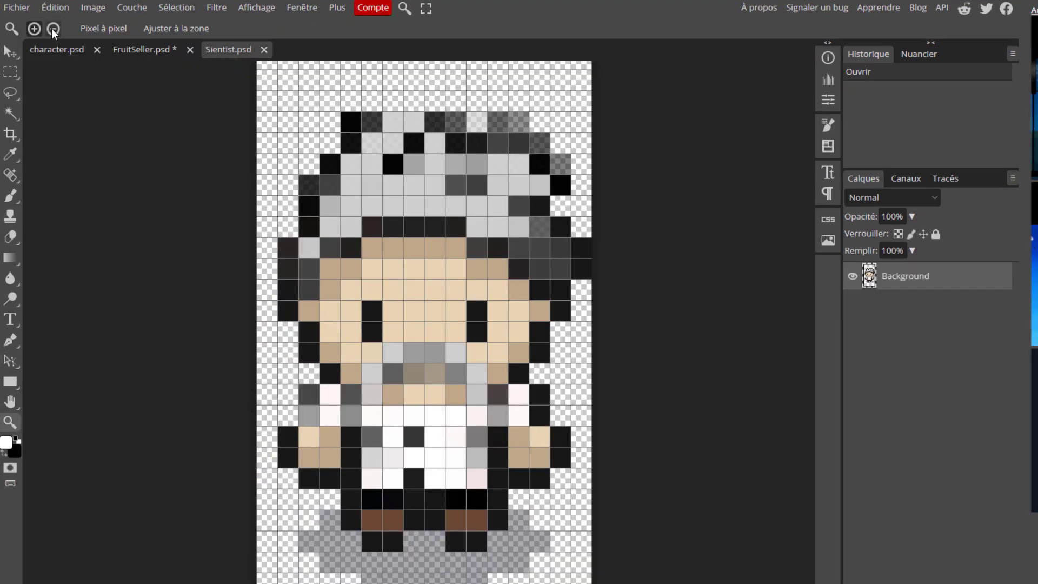
alt+scroll(471, 379, down, 4)
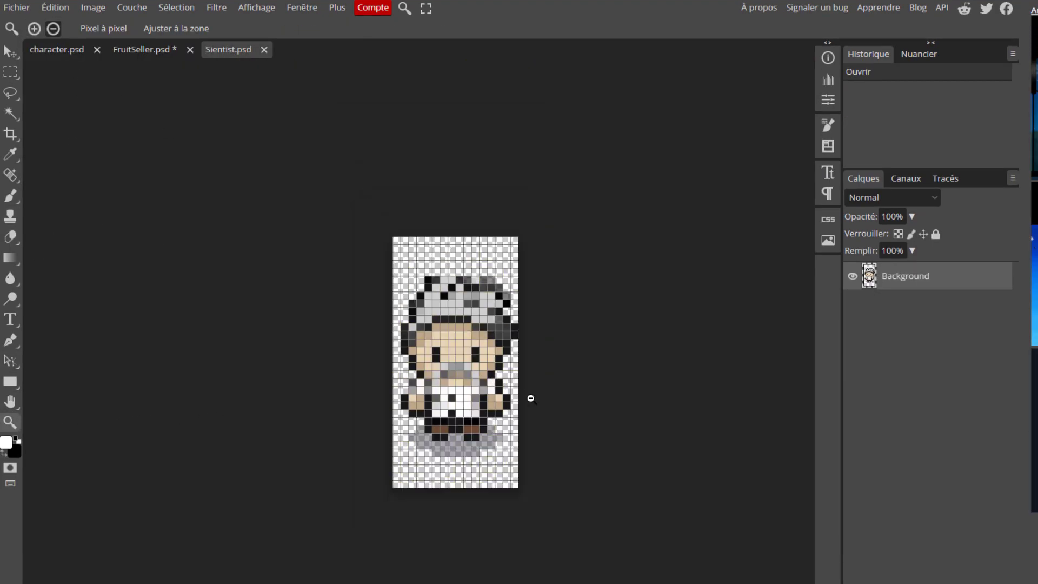
click(160, 51)
alt+scroll(508, 385, down, 2)
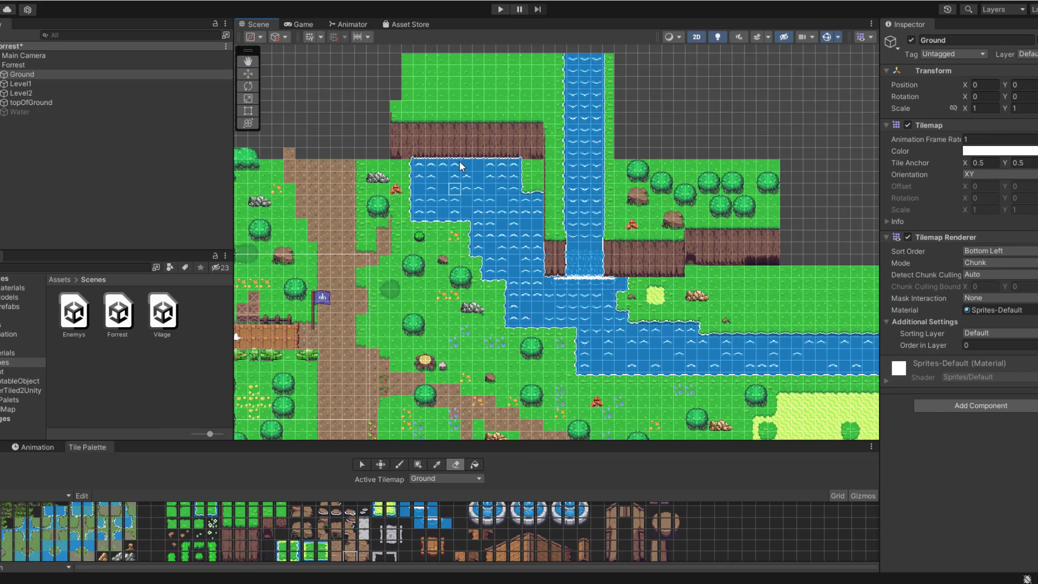
Run the Forrest scene in play mode, then pan the Scene view to the river and sandy area
key(ctrl+p)
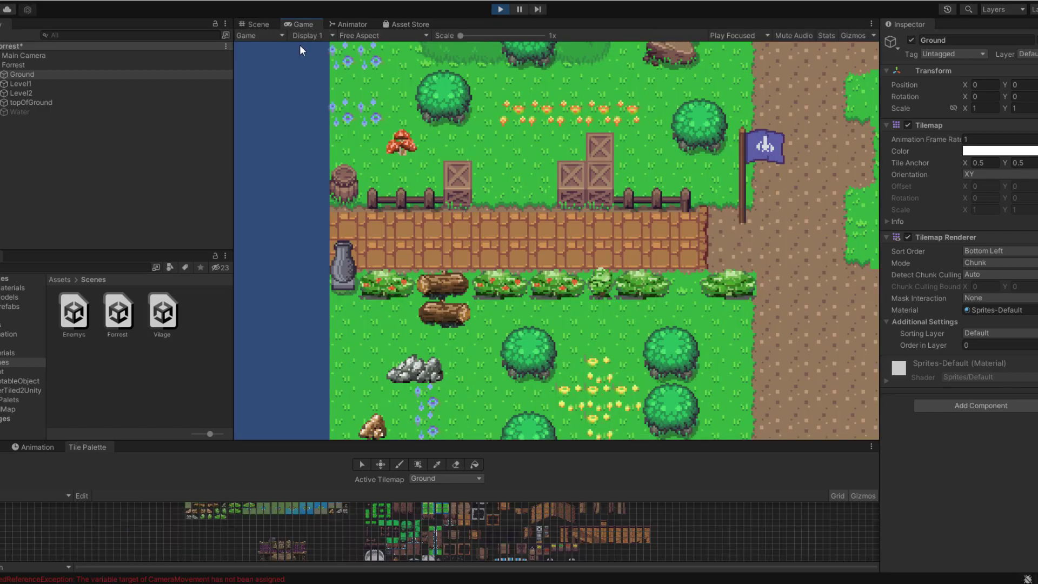
click(255, 24)
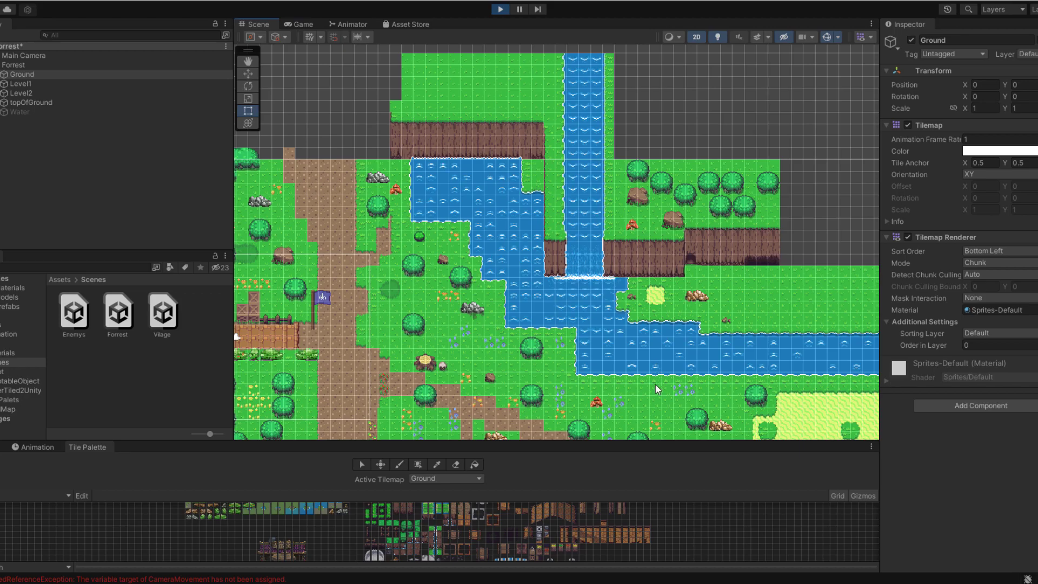
middle_drag(655, 385, 479, 433)
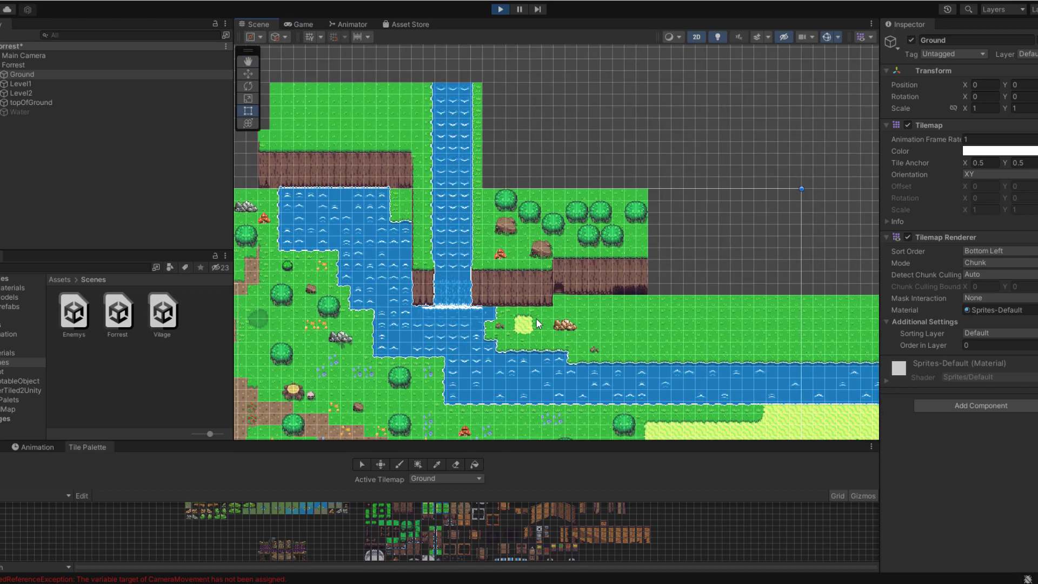
scroll(472, 288, up, 5)
middle_drag(658, 438, 362, 246)
Paint the village's stone ground, then add a crate, barrels along the wall, and the striped market stall
scroll(413, 348, down, 5)
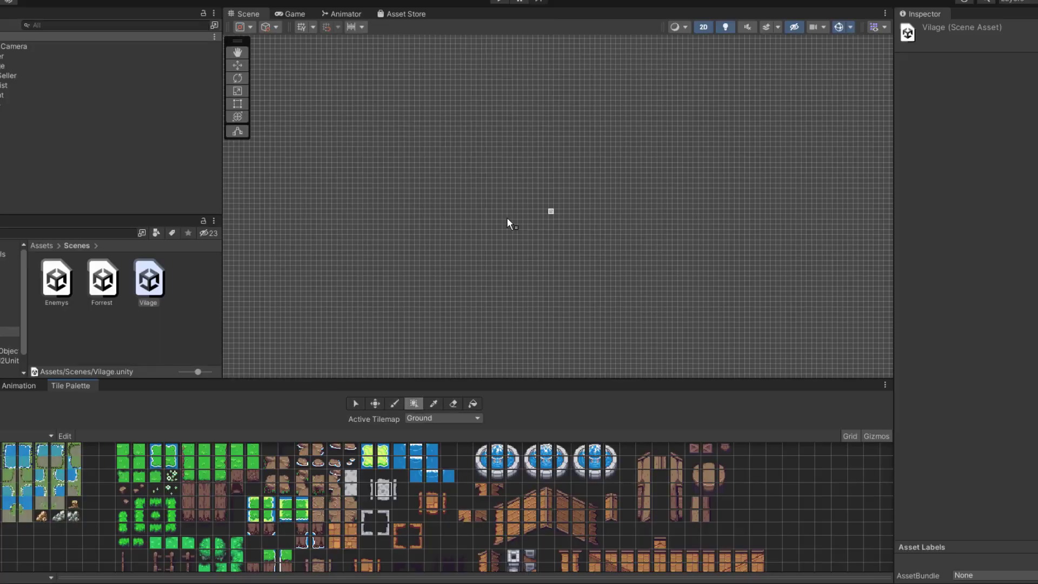
key(b)
click(442, 516)
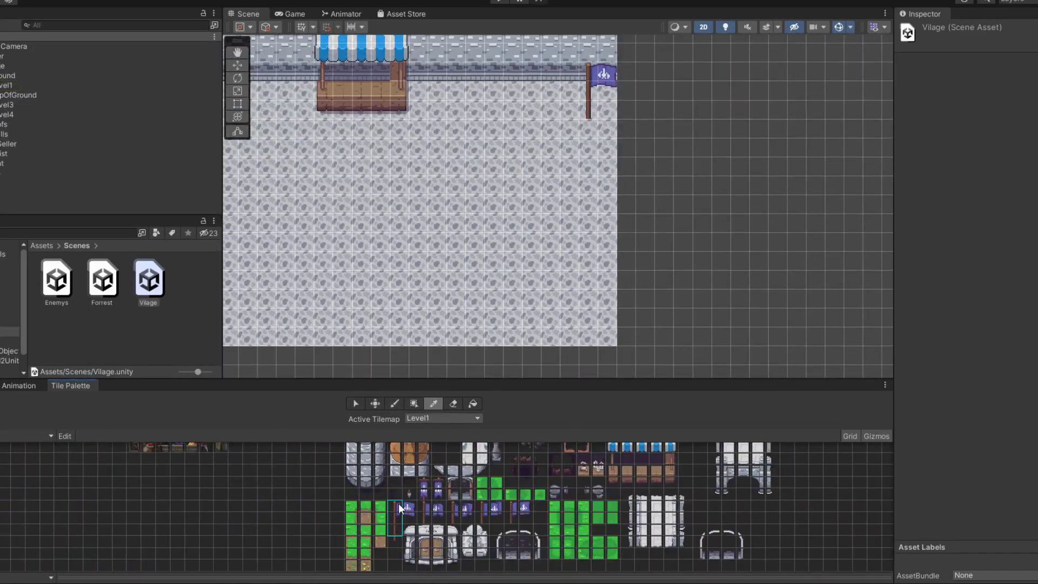
click(630, 255)
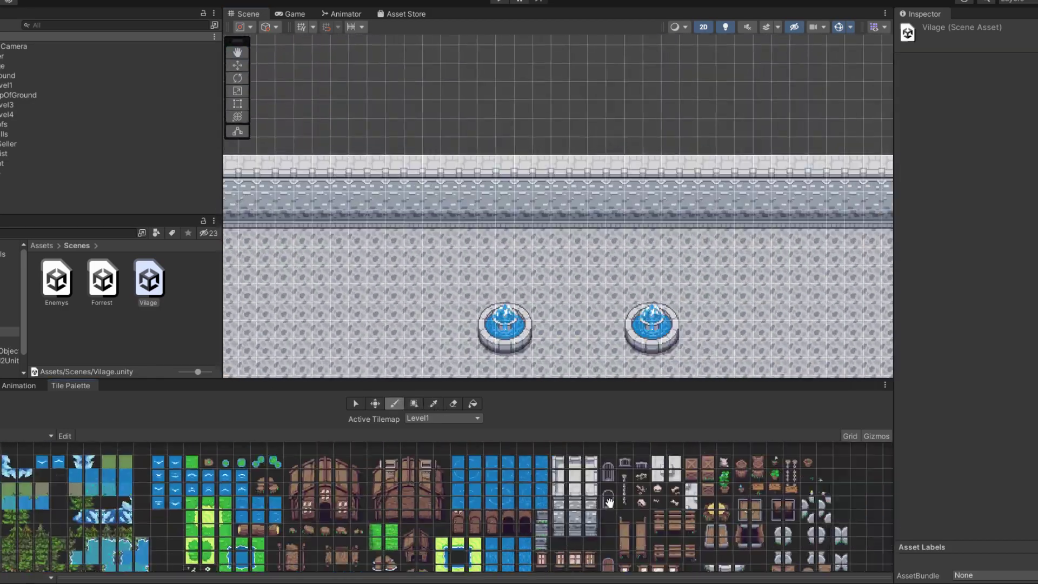
click(478, 200)
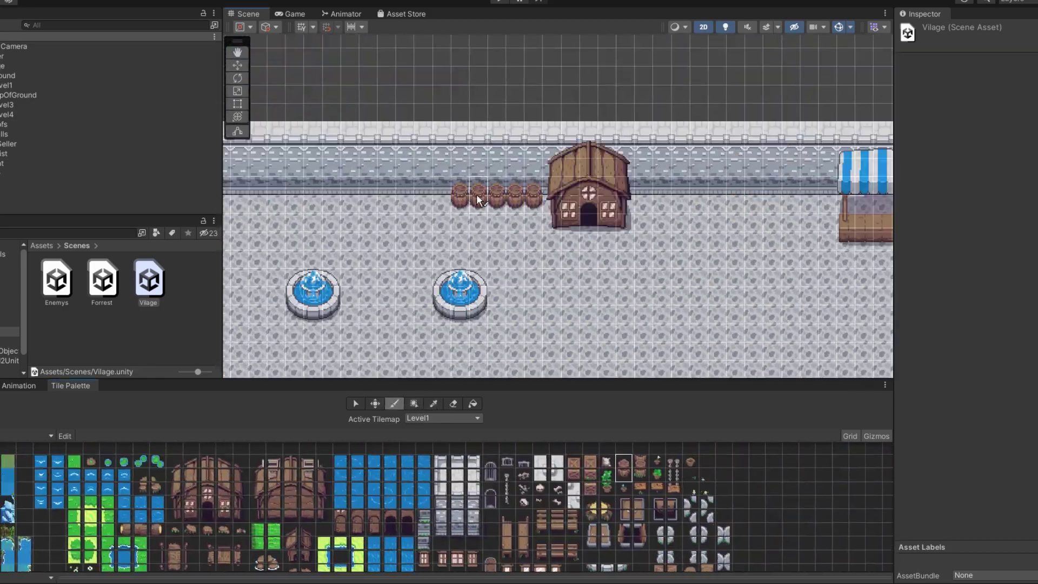
click(478, 200)
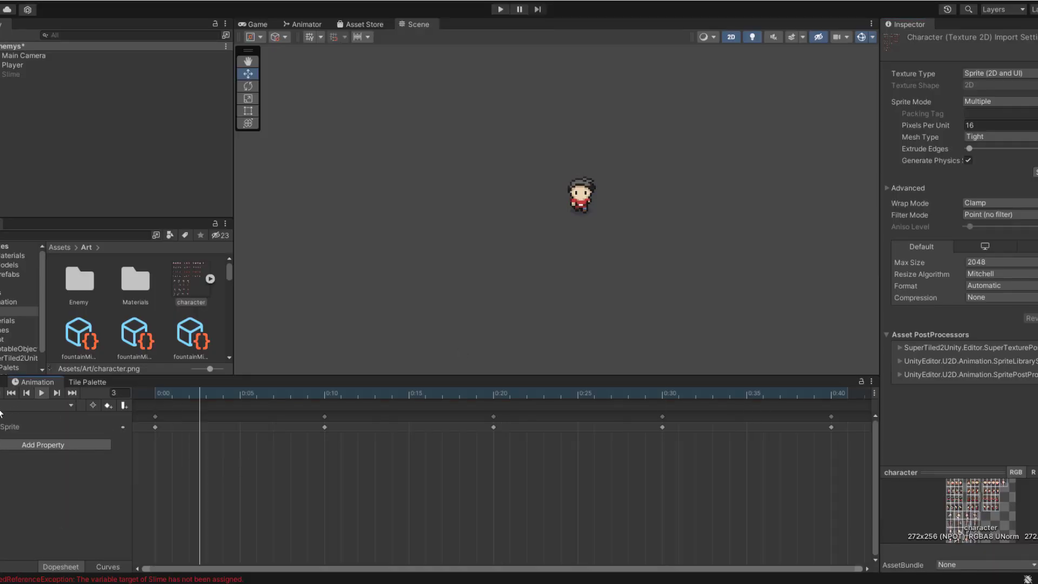
Play the character animation preview and switch between clips, including the sword attack clip
click(42, 392)
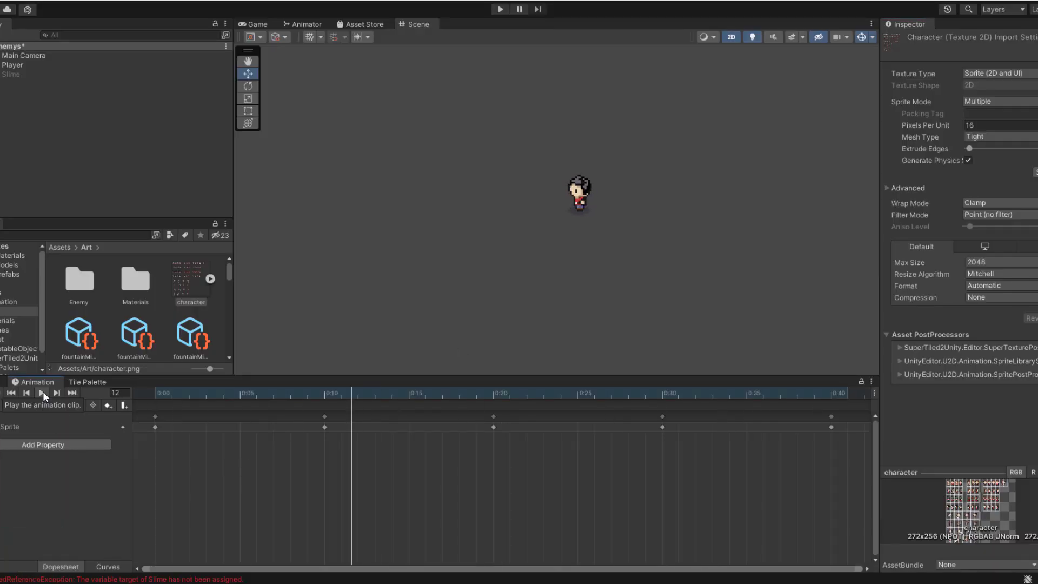
click(71, 405)
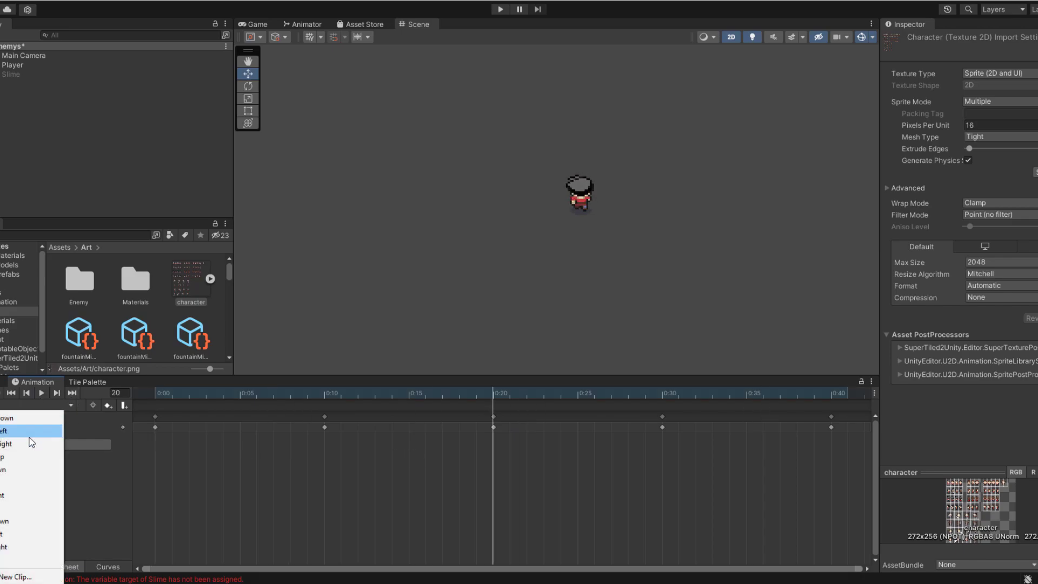
click(27, 465)
click(27, 405)
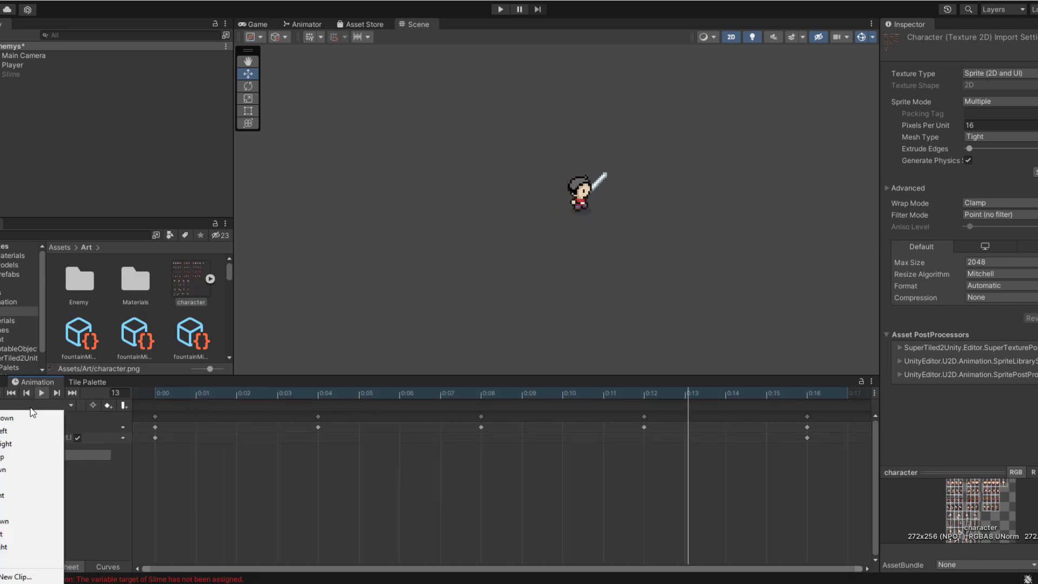
click(27, 476)
click(39, 407)
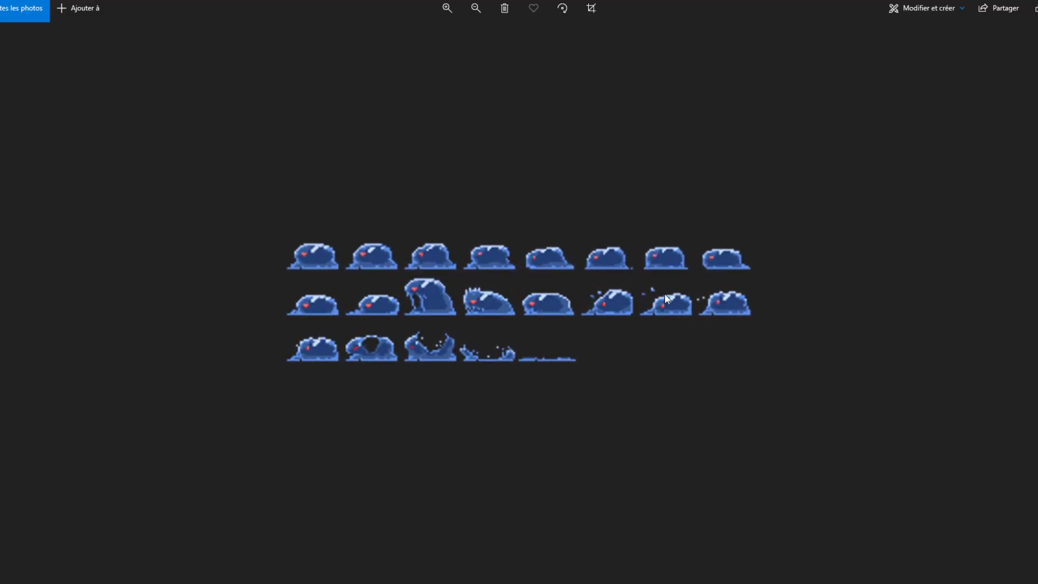
ctrl+scroll(617, 242, up, 1)
ctrl+scroll(644, 271, up, 1)
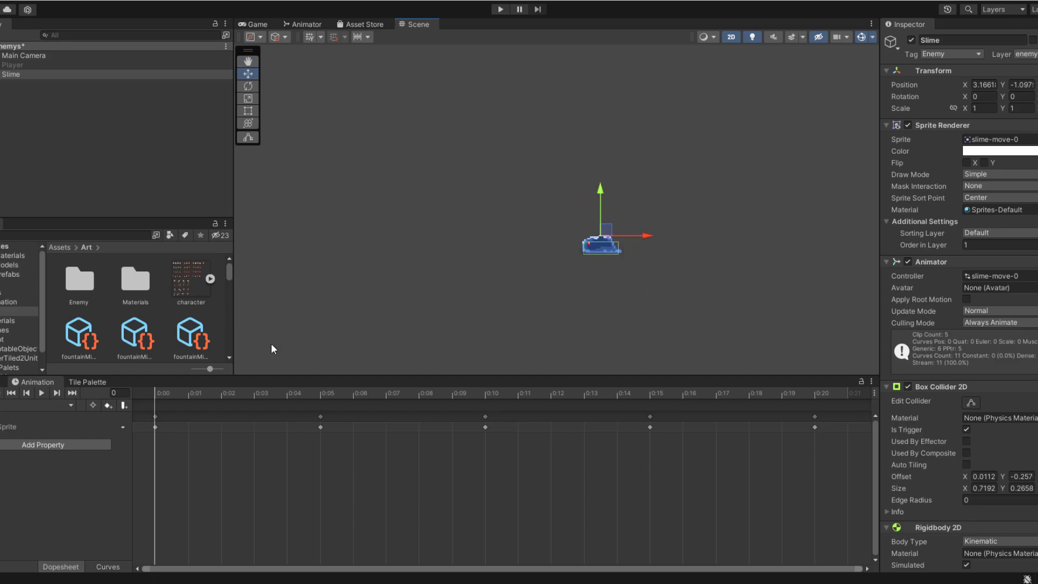
Switch between slime clips and inspect the hurt clip's red tint colour
click(36, 405)
click(33, 431)
click(35, 404)
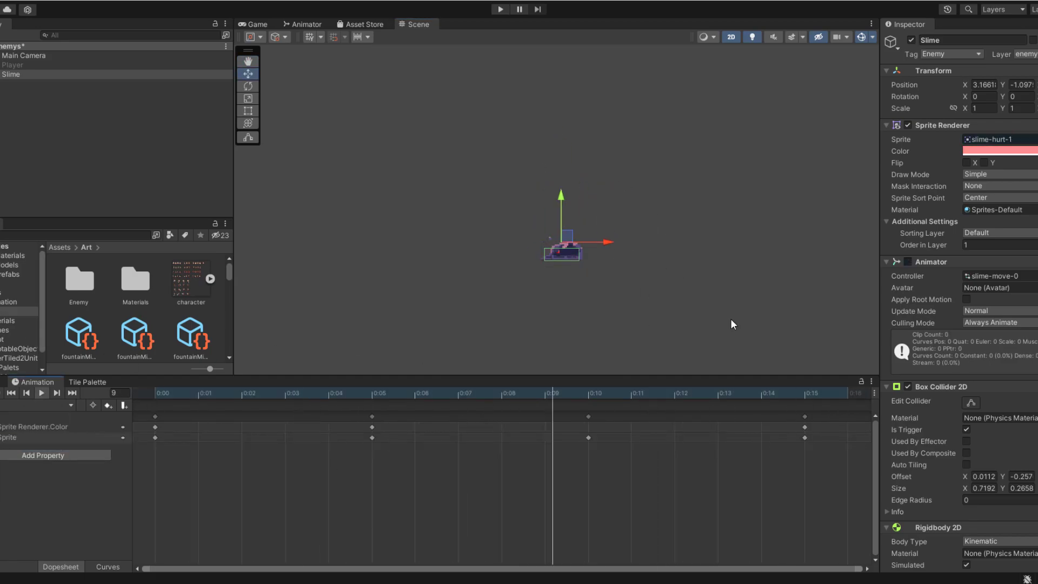
click(1000, 151)
click(47, 426)
Frame the slime in the scene view and switch to the slime-attack clip
key(Delete)
scroll(716, 271, up, 5)
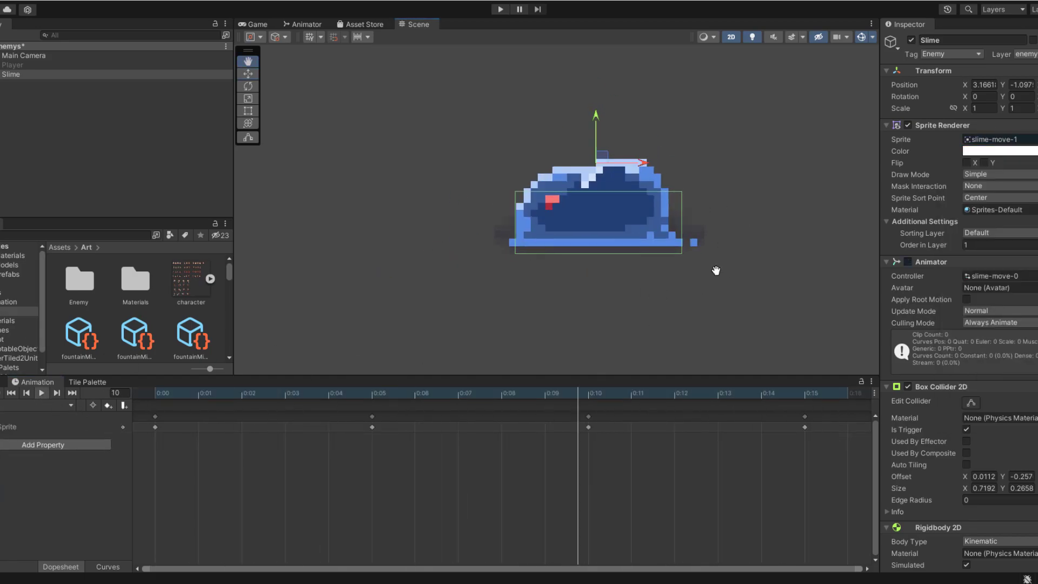
click(48, 405)
click(28, 418)
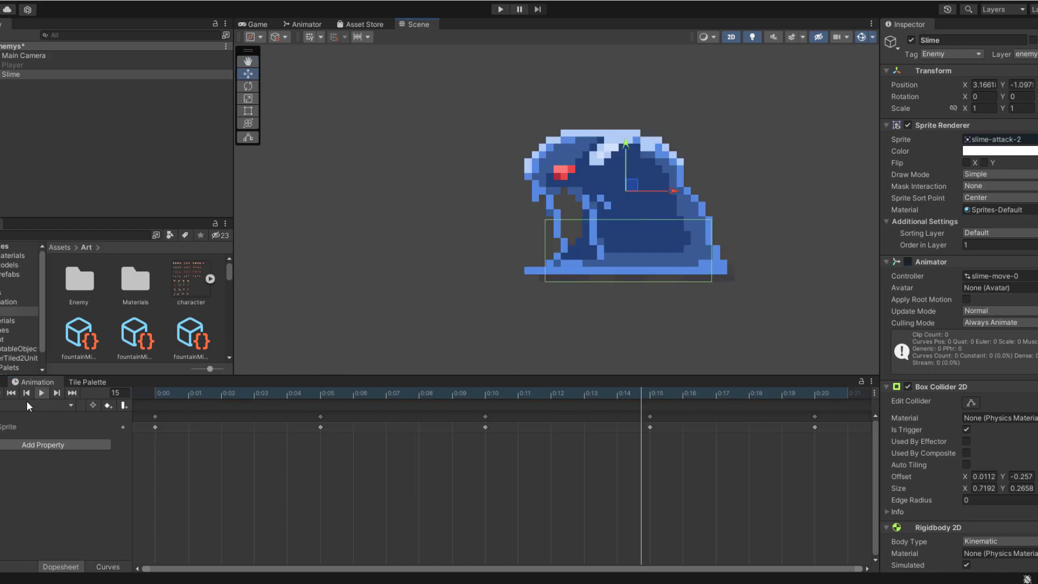